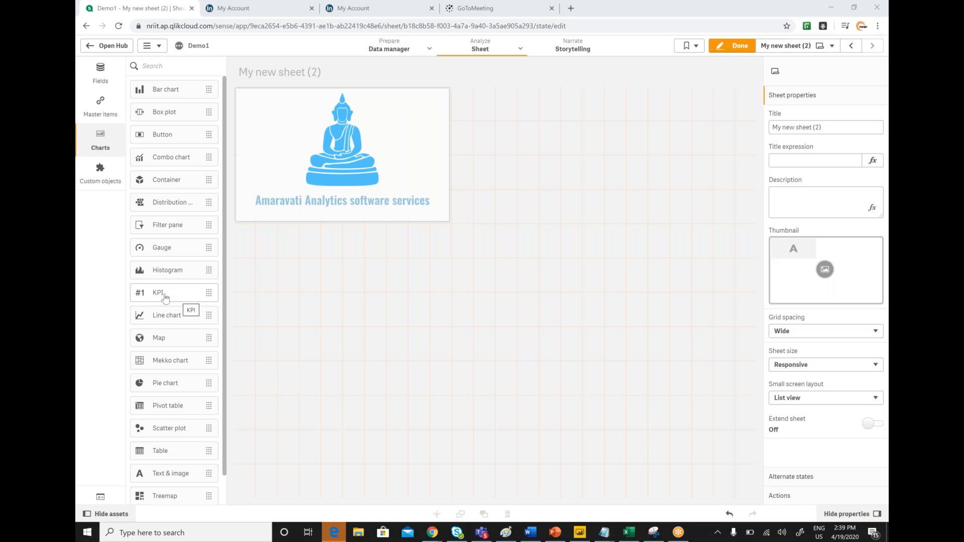
Step: Add a KPI object to the sheet below the logo with Sum([Amount Paid]) as its measure
drag(165, 298, 420, 329)
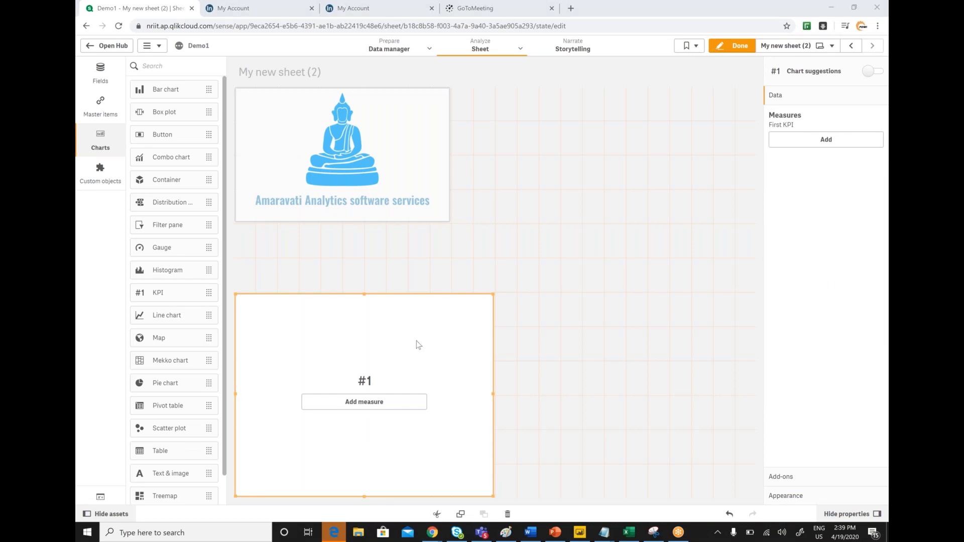
click(372, 404)
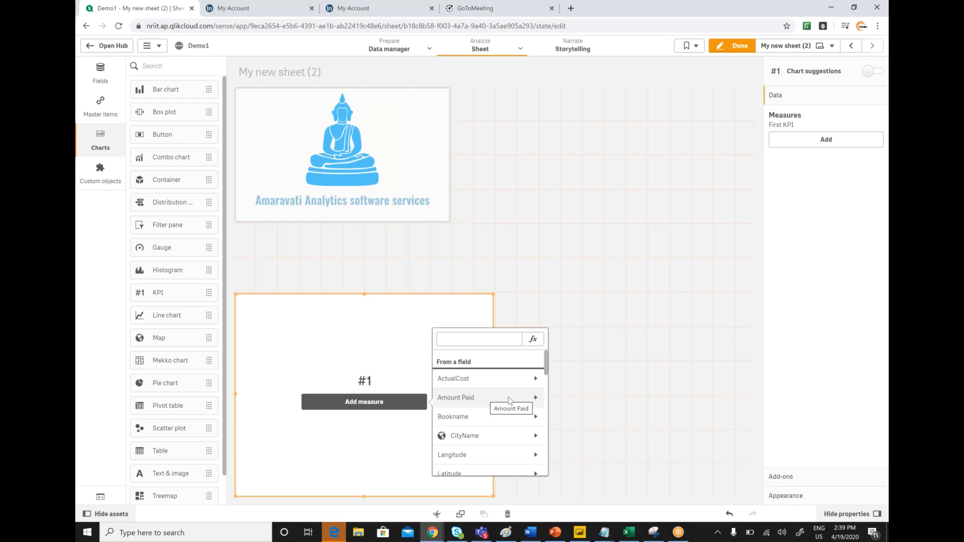
click(508, 397)
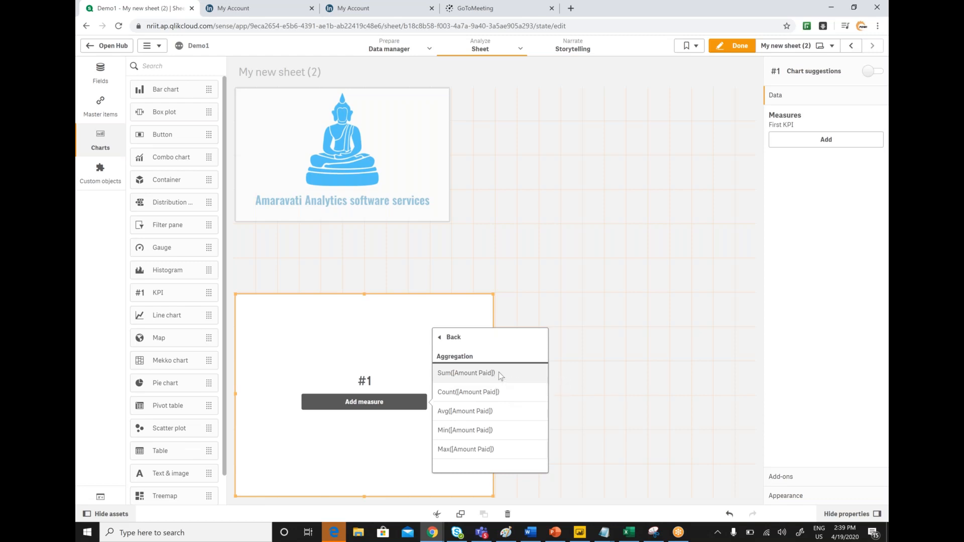
click(500, 374)
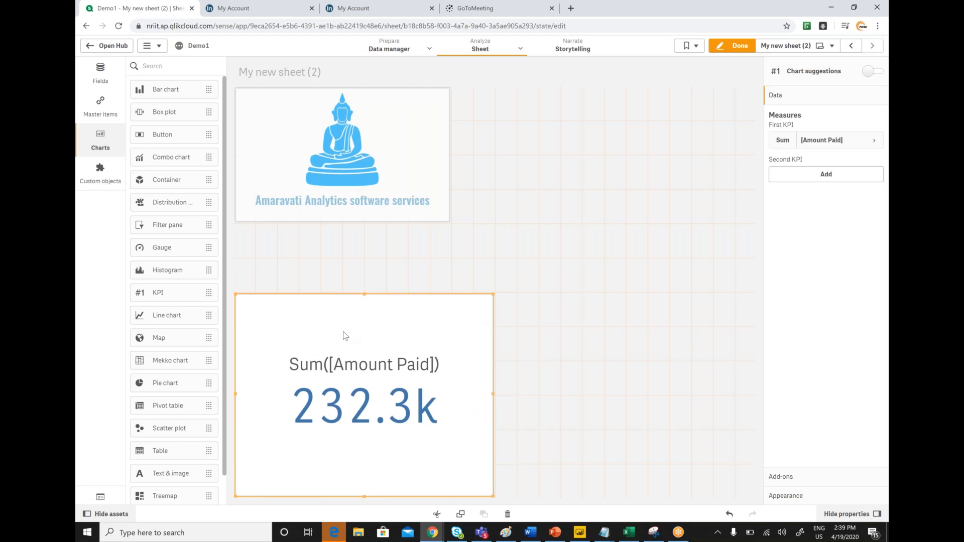
Step: Move the KPI to the sheet's upper-right corner and shrink it to the same height as the logo object
drag(454, 322, 543, 271)
click(369, 333)
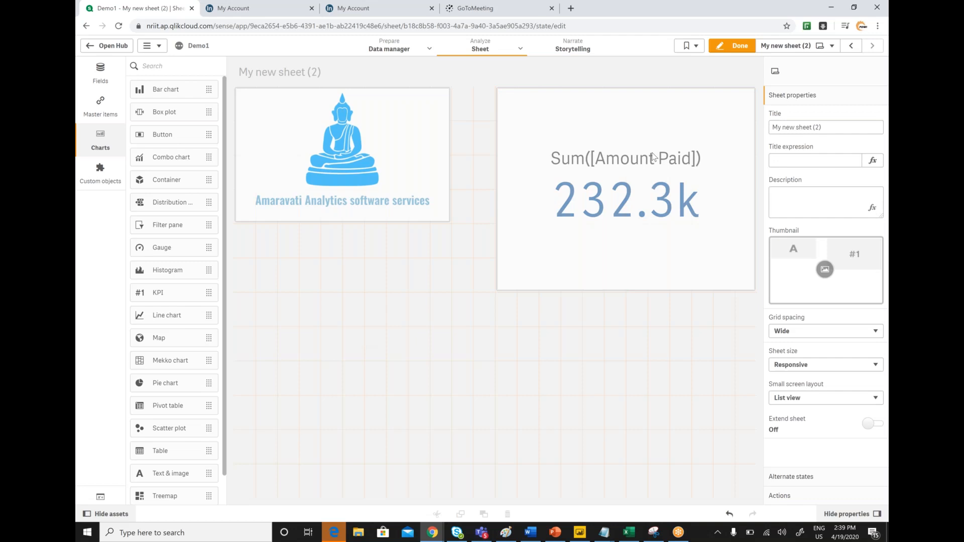
click(496, 291)
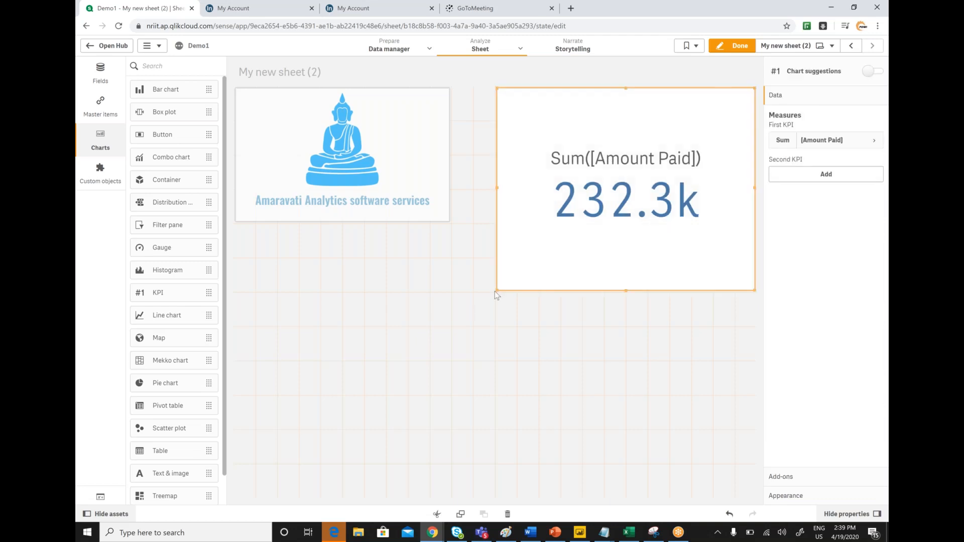
drag(495, 291, 512, 228)
click(532, 309)
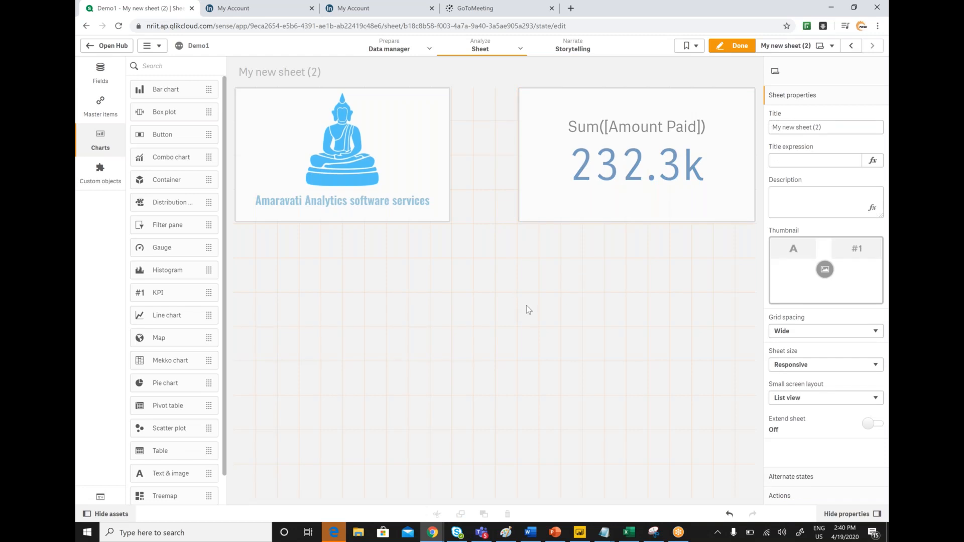
Step: Label the KPI's first measure "Sales Amount"
click(693, 111)
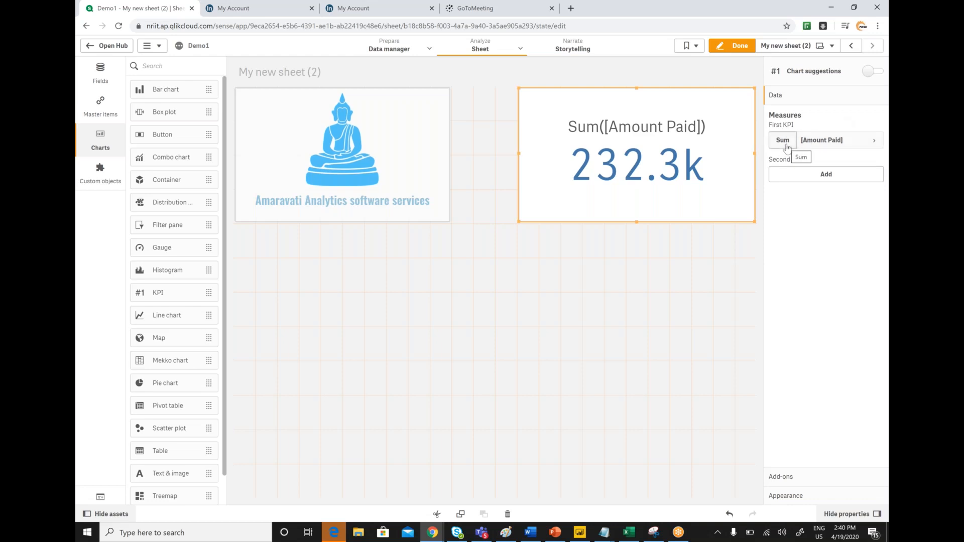
click(876, 143)
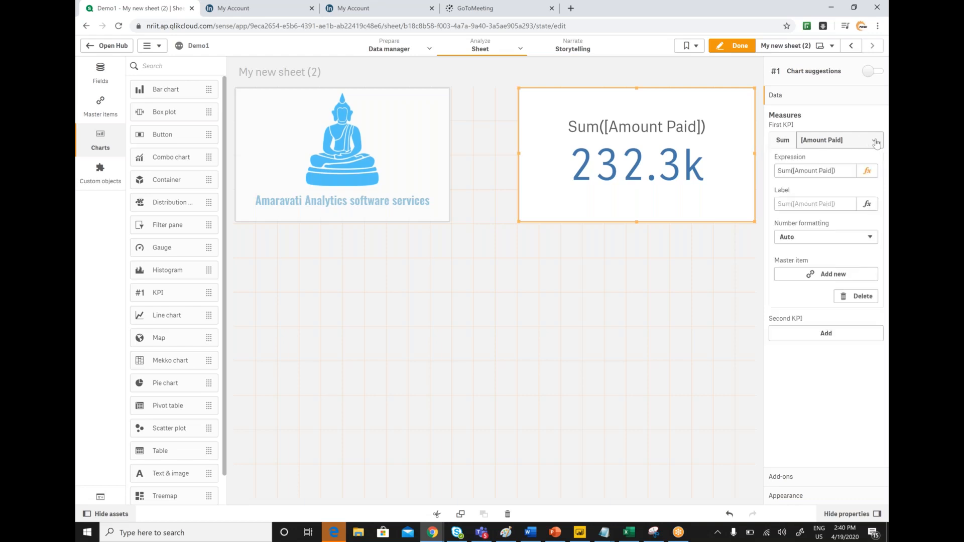
click(805, 203)
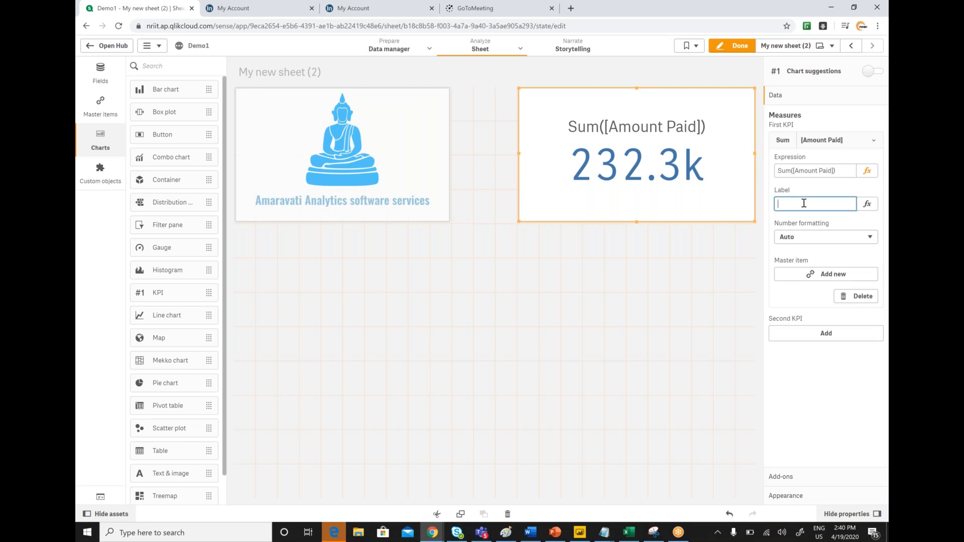
text(Sales Amount)
click(826, 259)
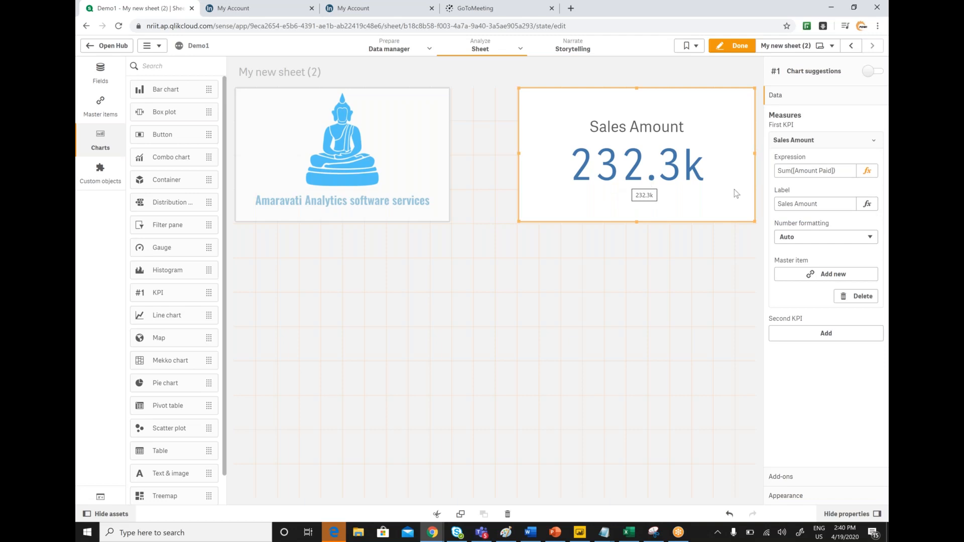
click(831, 240)
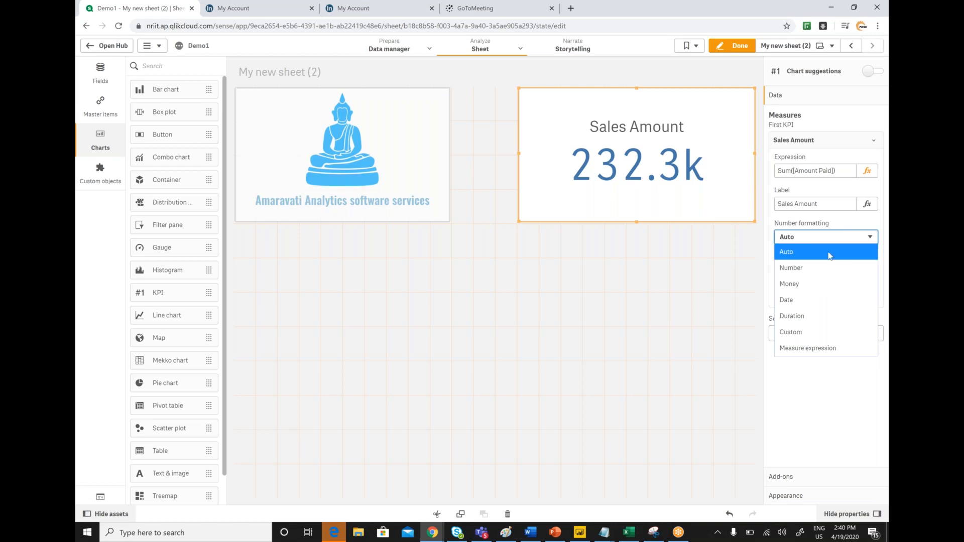
click(639, 258)
click(639, 258)
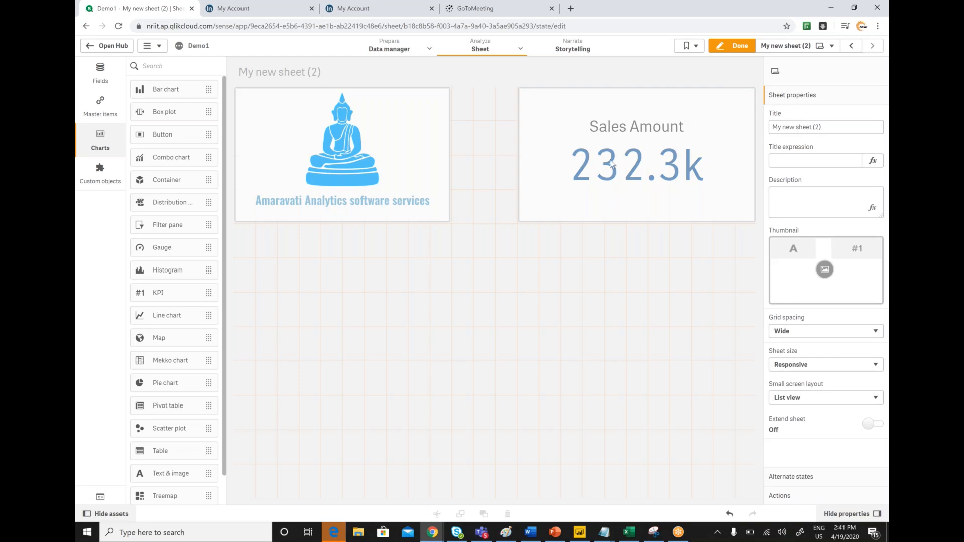
Step: Add Count(TransactionId) as the second measure of the Sales Amount KPI
click(611, 113)
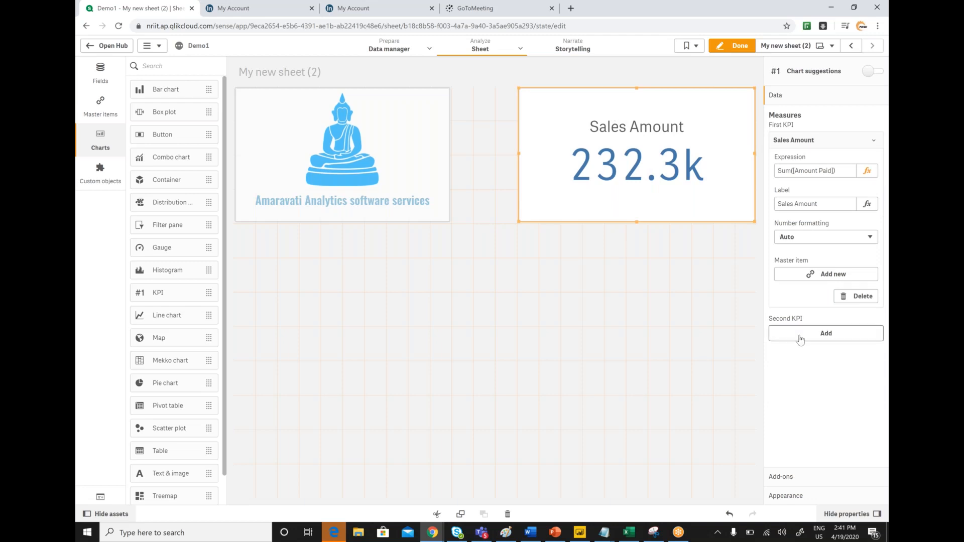
click(826, 334)
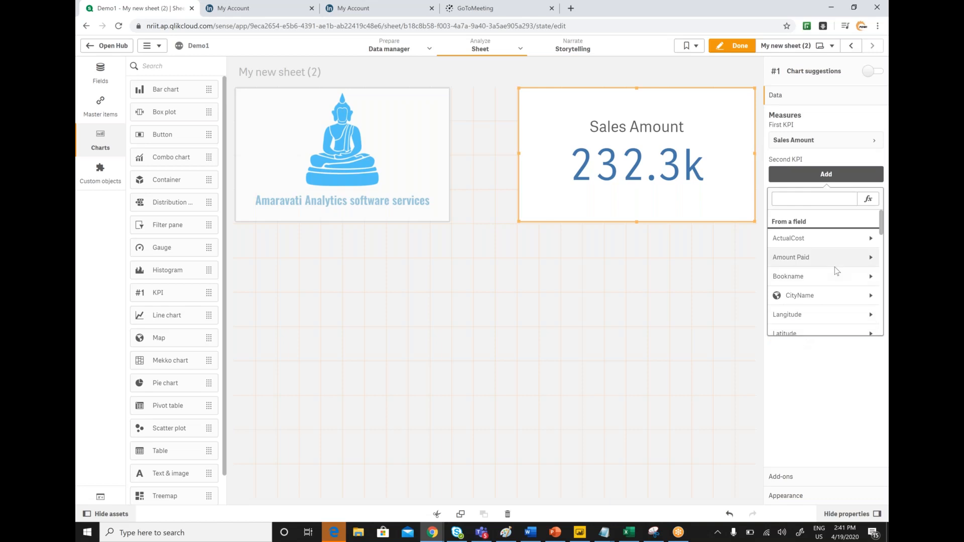
scroll(834, 266, down, 10)
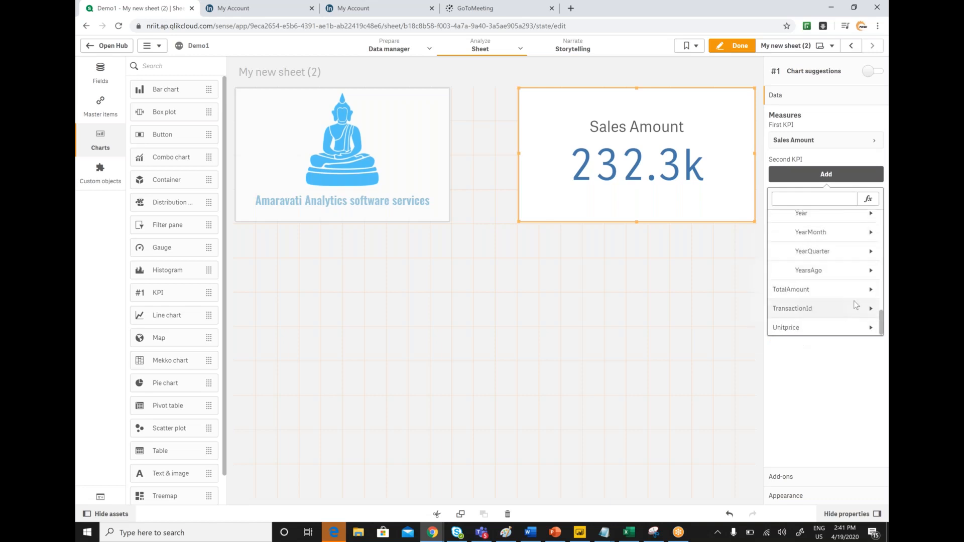
scroll(836, 302, down, 1)
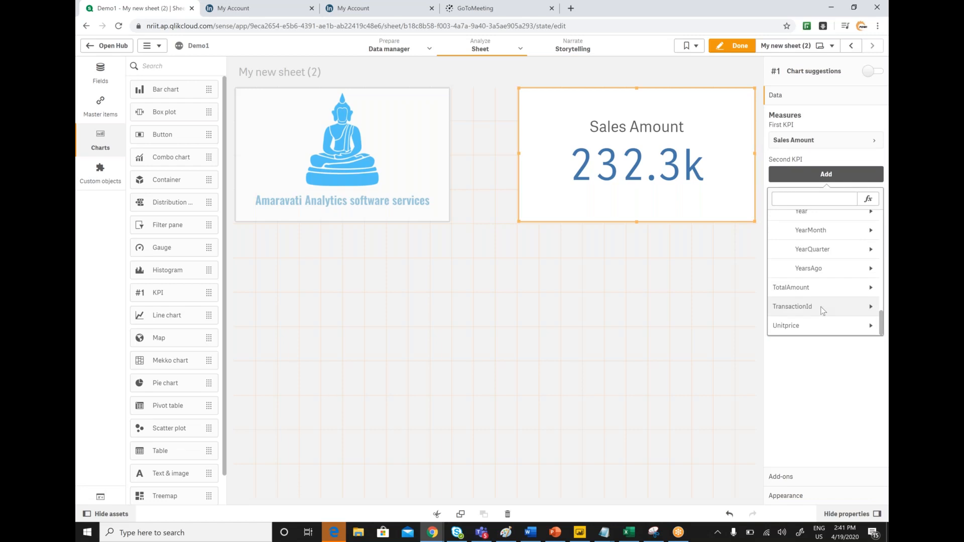
click(823, 307)
click(803, 252)
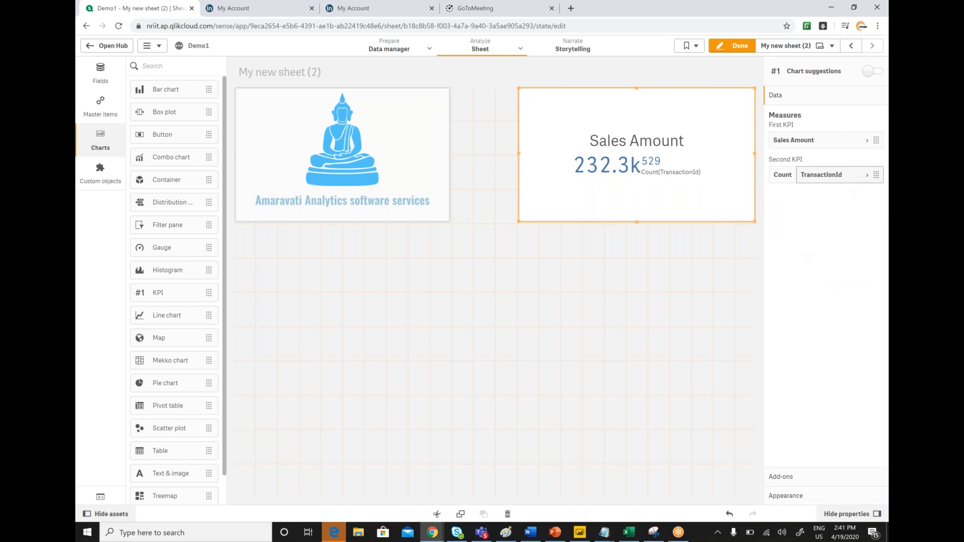
Step: Label the KPI's second measure "# of trans"
click(869, 178)
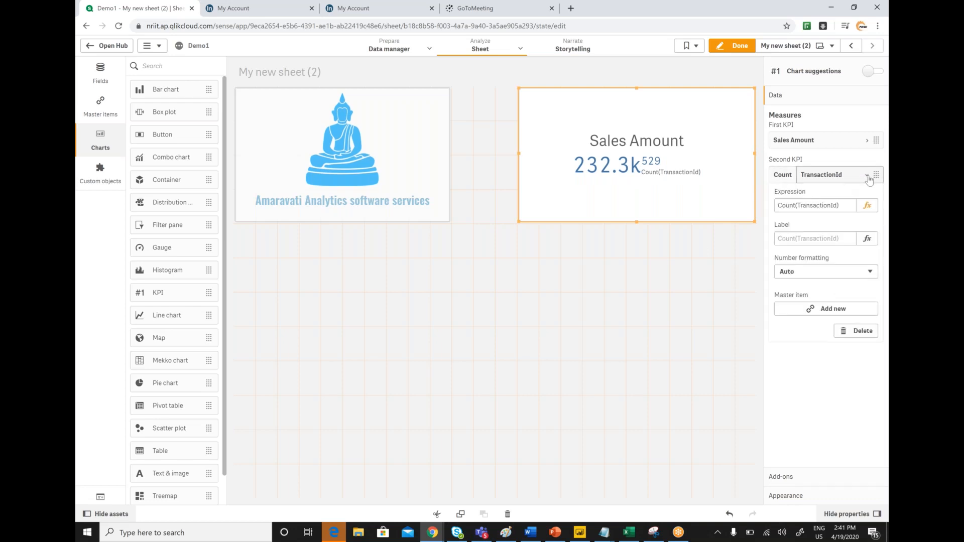
click(802, 238)
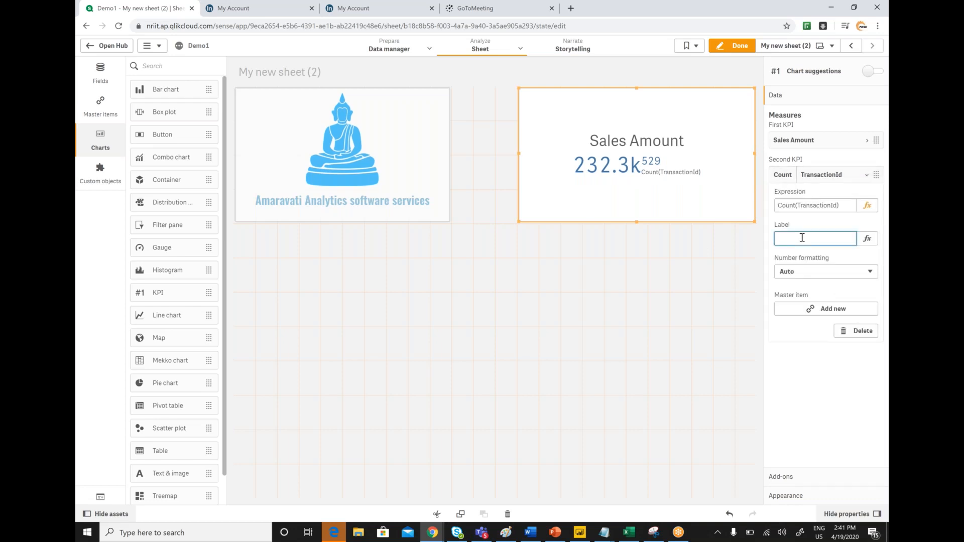
text(# of tran)
click(834, 380)
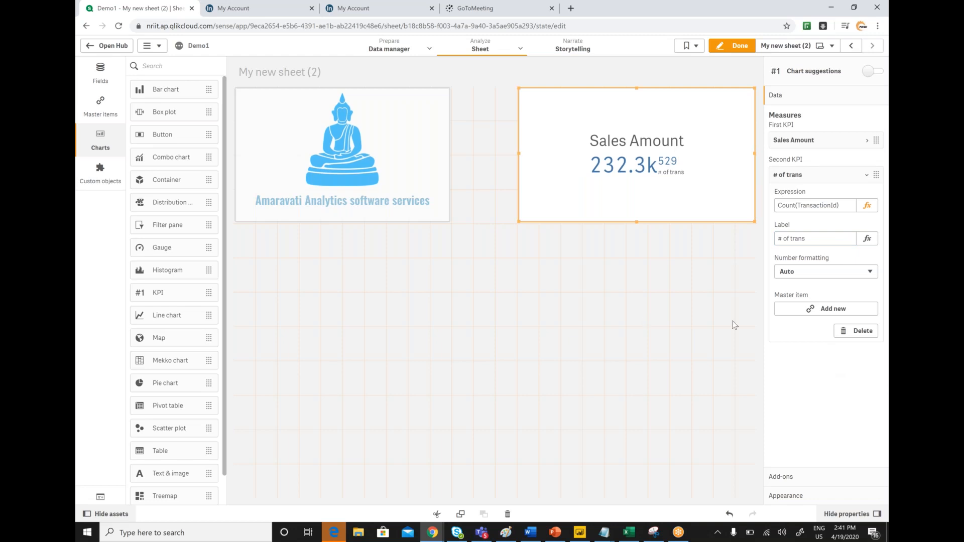
Step: Turn on Show titles in the KPI's general appearance settings
click(872, 475)
click(786, 496)
scroll(841, 317, down, 3)
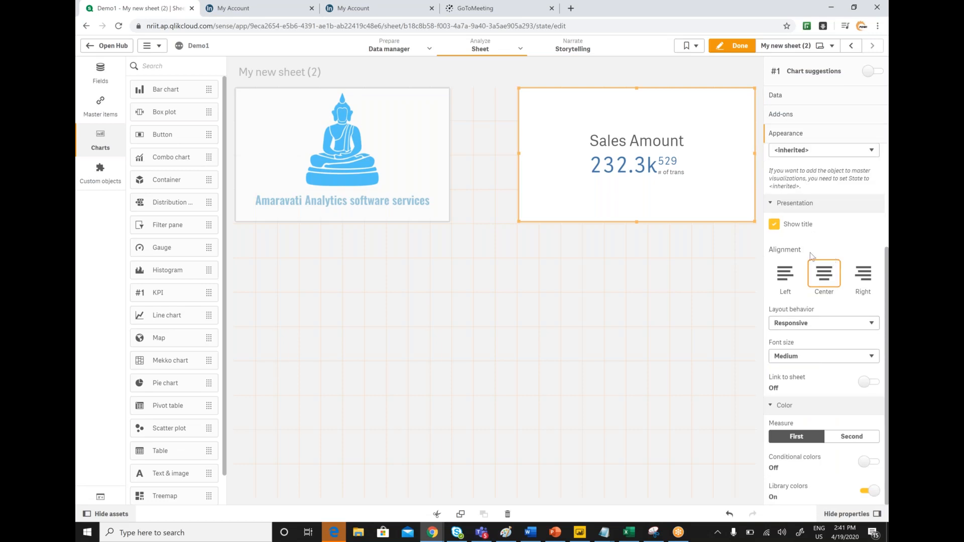
scroll(810, 252, up, 1)
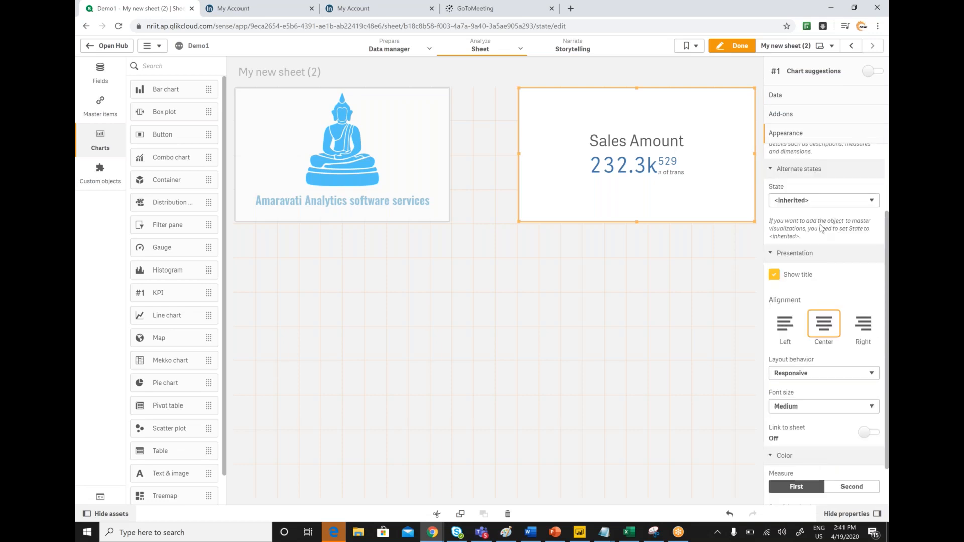
scroll(852, 257, up, 2)
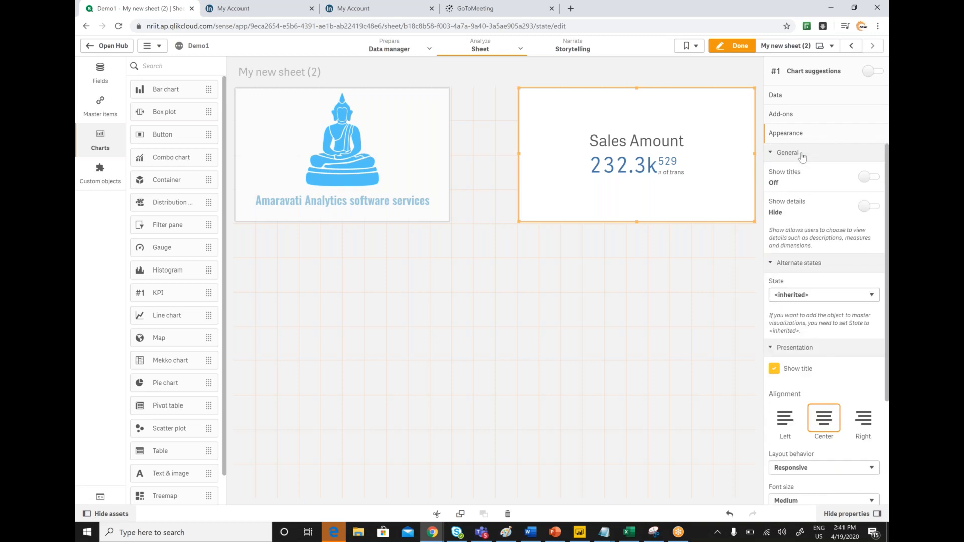
click(875, 180)
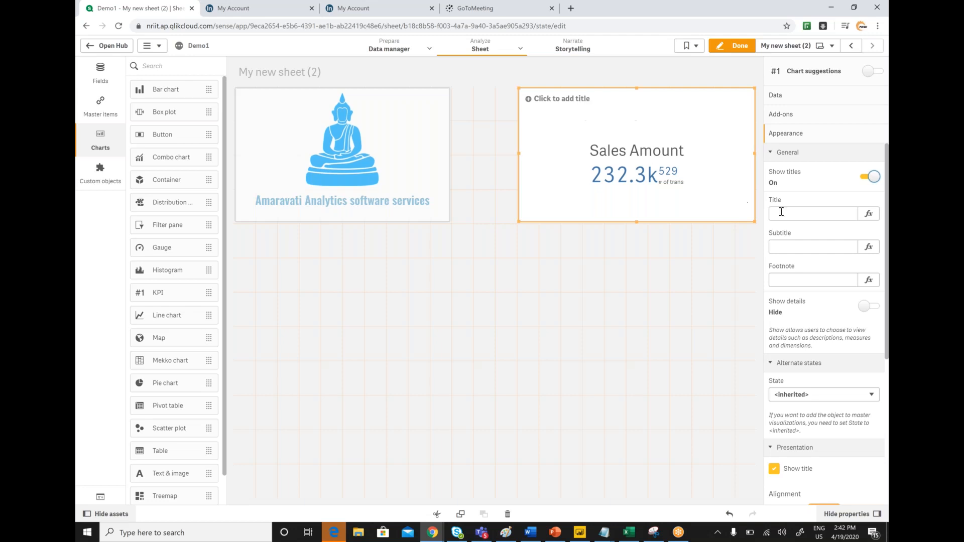
Step: Give the KPI the footnote "Excluding Current month"
click(793, 280)
click(789, 280)
text(Exclu)
text(g )
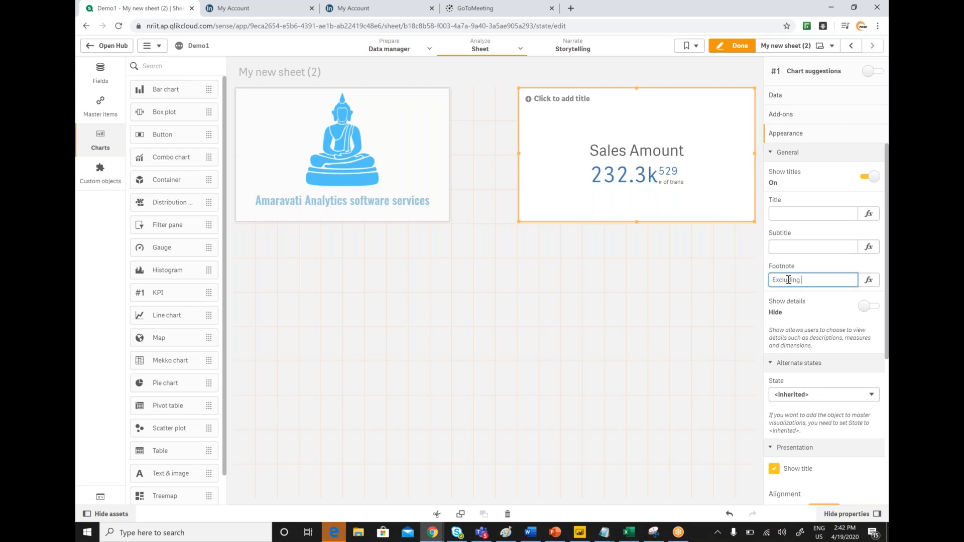
text(Current month)
key(Return)
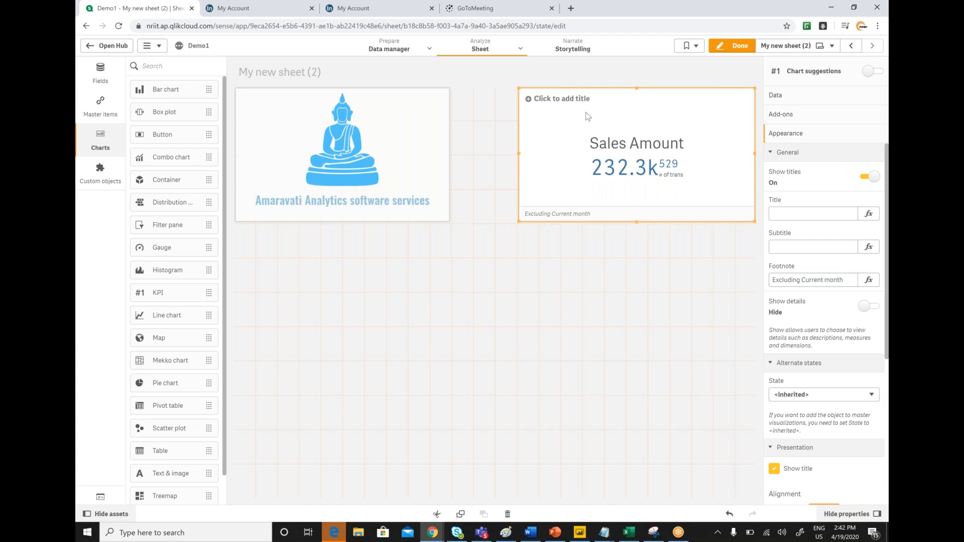
Step: Set the KPI's title to "Sales"
click(793, 211)
text(Sales)
click(608, 300)
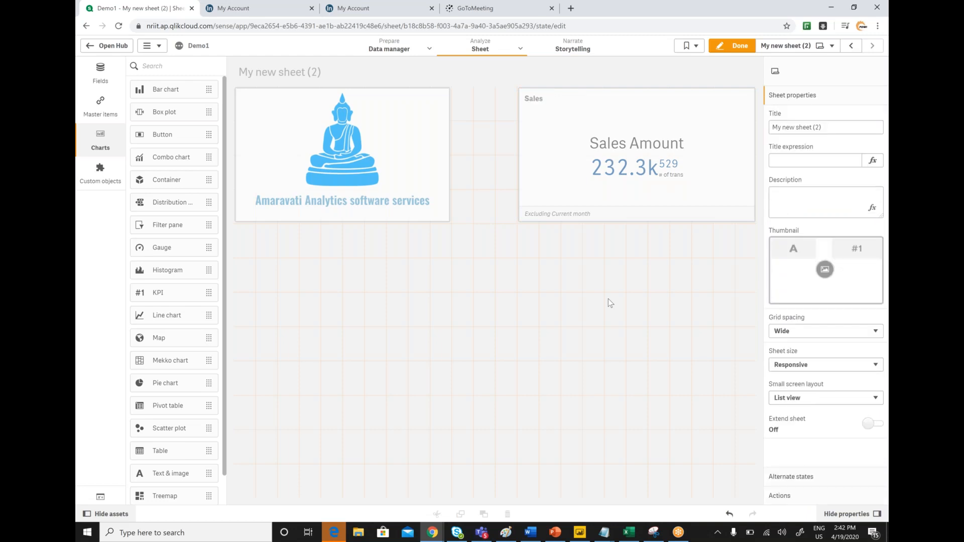
Step: Try right alignment for the KPI's content and restore it to center
click(611, 111)
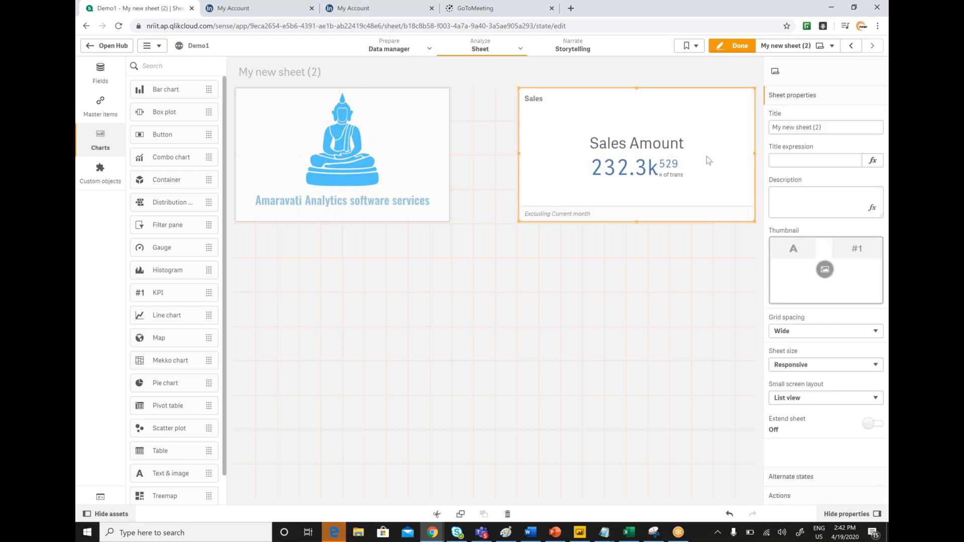
click(786, 245)
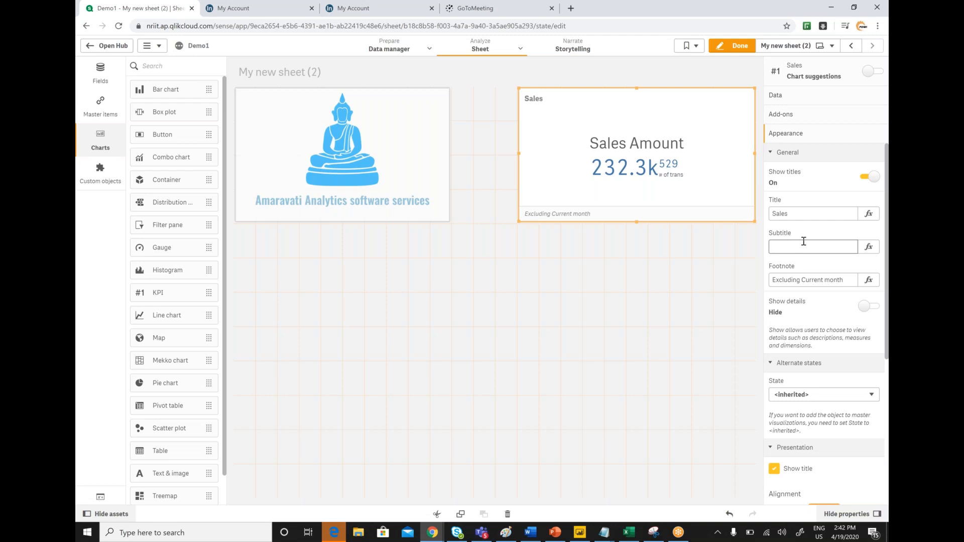
scroll(803, 241, down, 5)
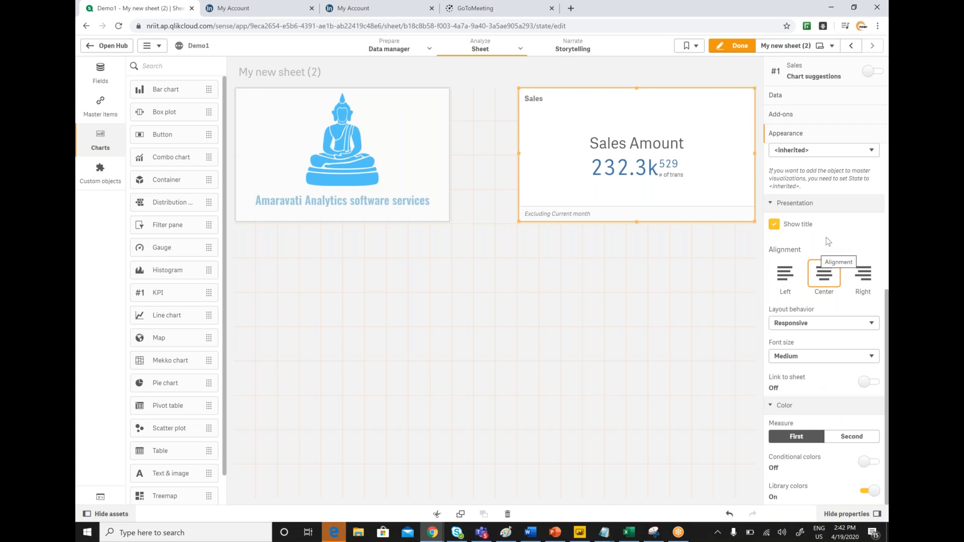
click(862, 274)
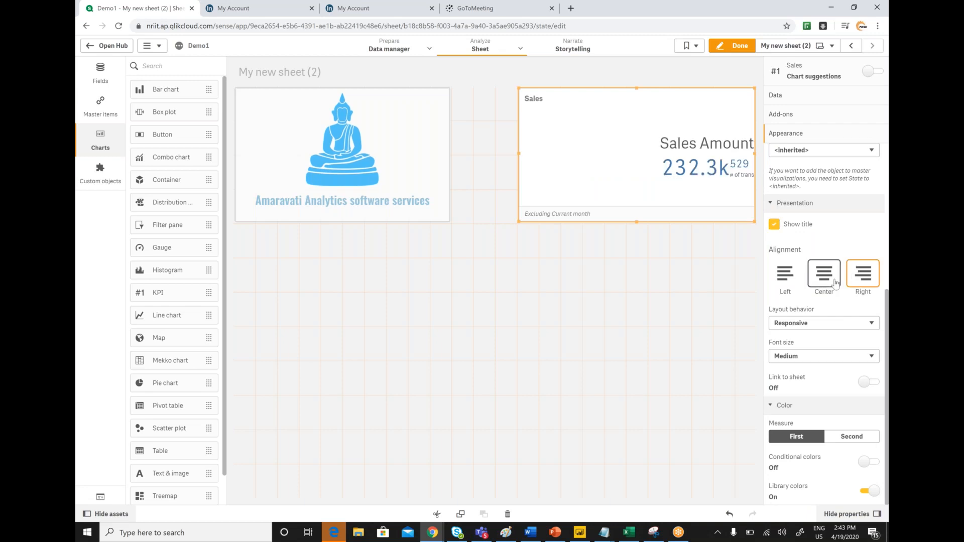
click(829, 283)
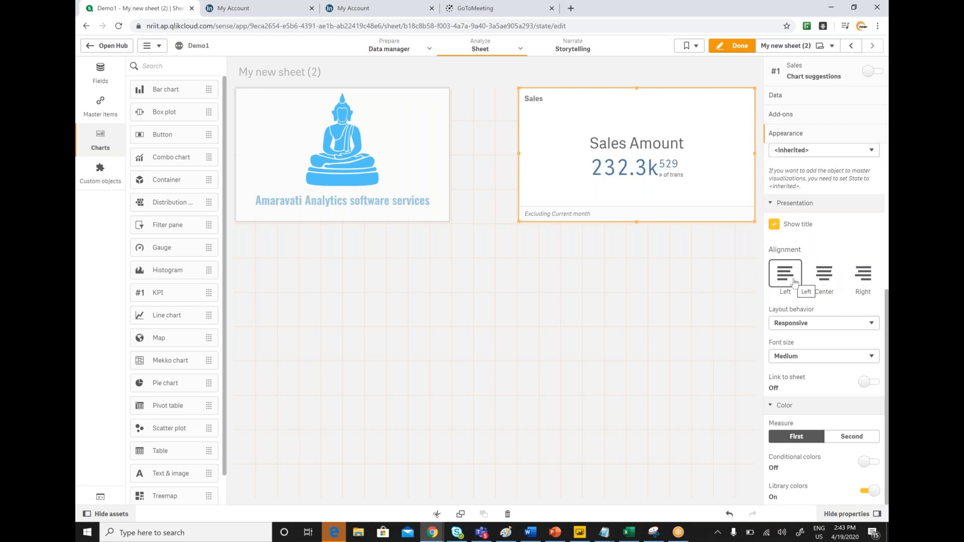
click(817, 280)
Step: Try the Small and Medium font sizes on the KPI and settle on Large
click(830, 357)
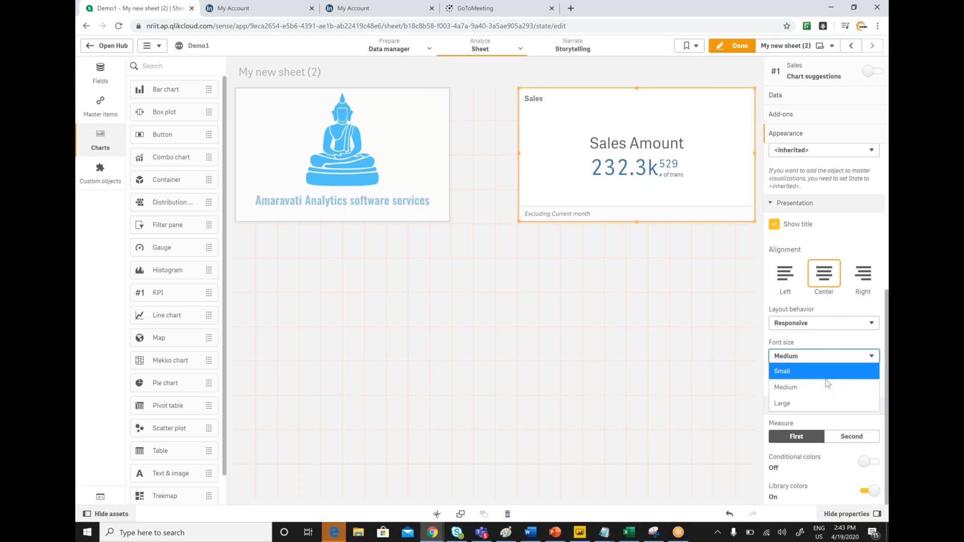
click(819, 371)
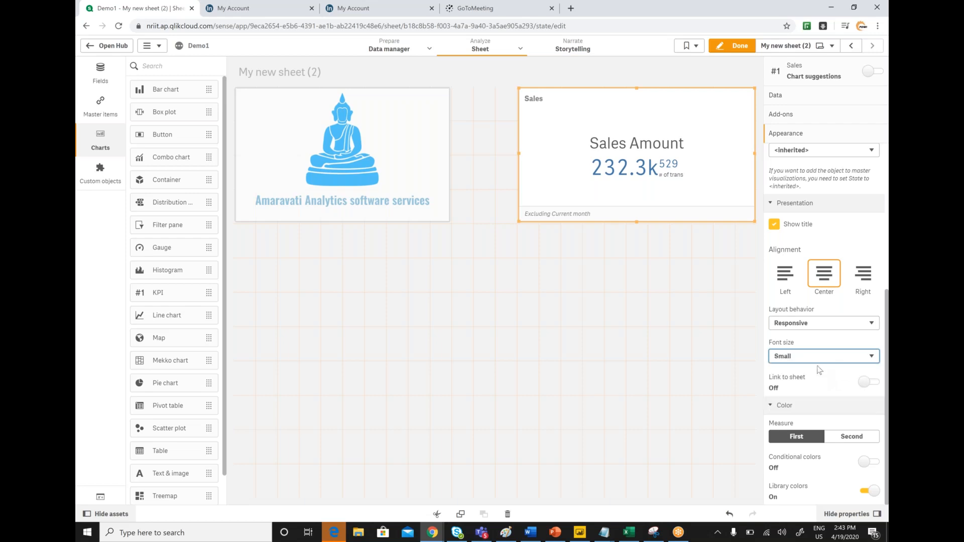
click(819, 356)
click(816, 387)
click(829, 356)
click(818, 403)
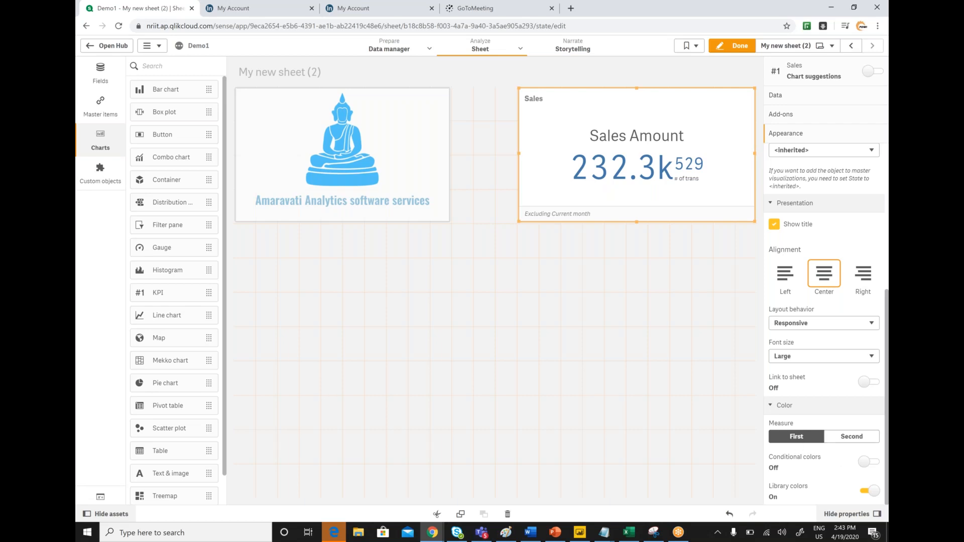
Step: Compare the color settings for the KPI's first and second measures and return to its general appearance settings
click(844, 438)
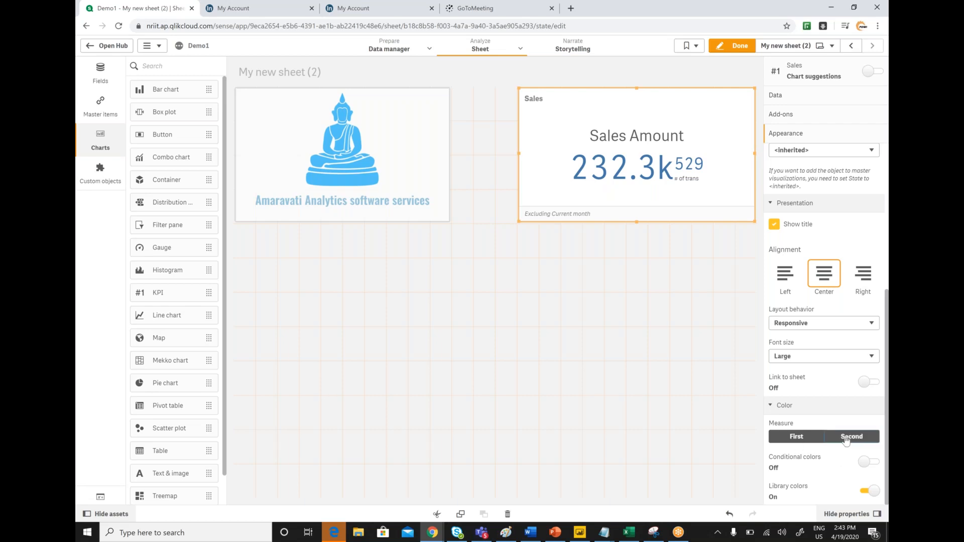
click(792, 438)
click(860, 438)
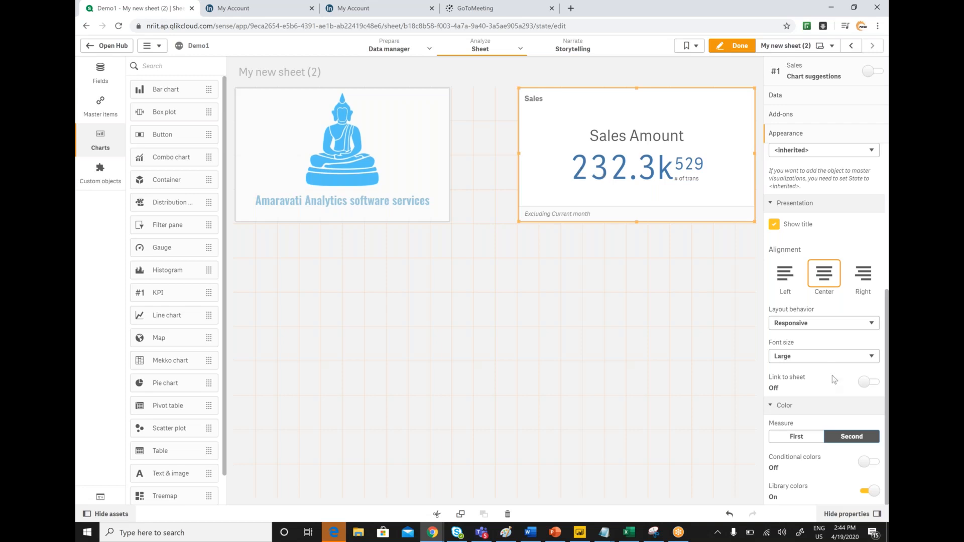
click(772, 407)
scroll(820, 295, up, 5)
click(819, 281)
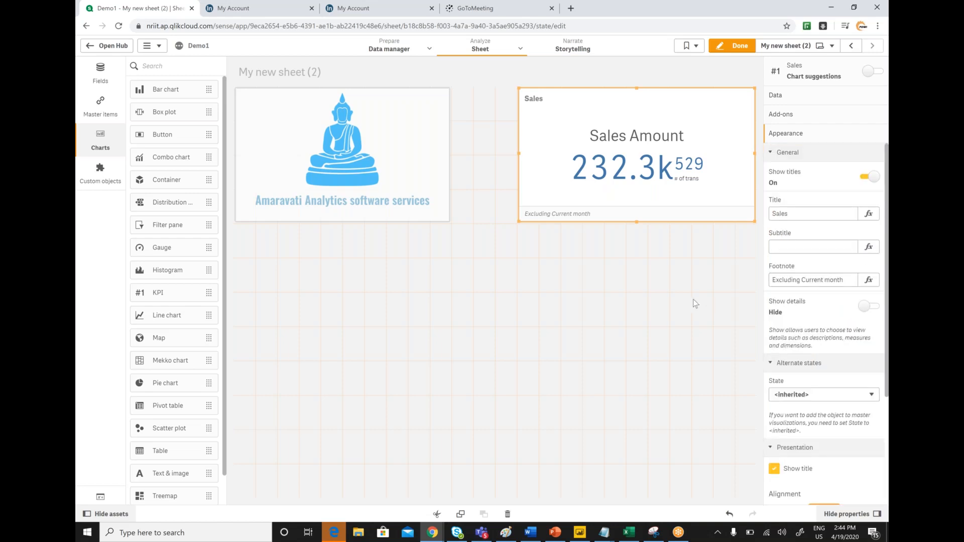